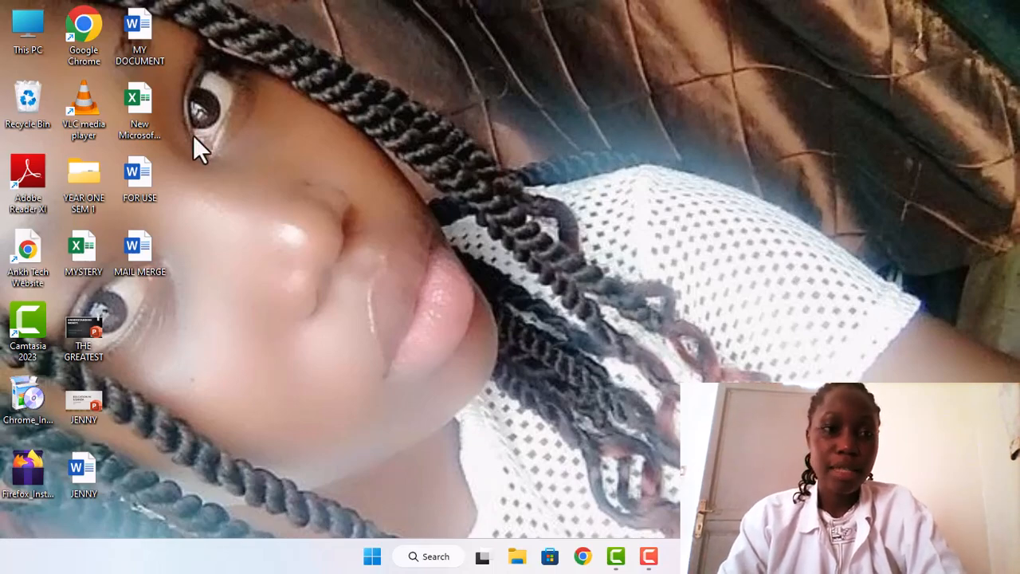
# Step: Open the FOR USE document from the desktop and place the cursor in the letter
pyautogui.doubleClick(136, 180)
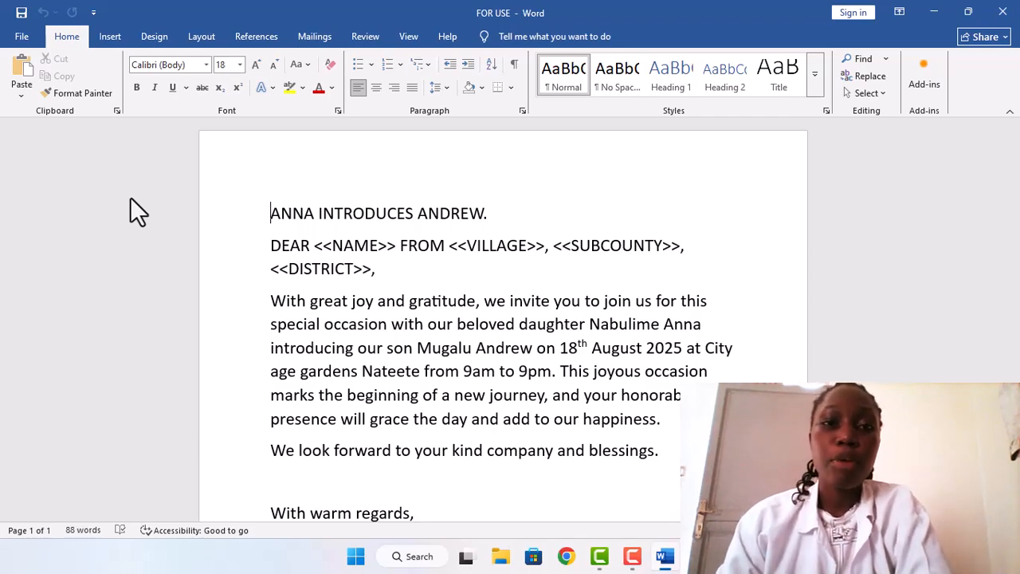
pyautogui.click(778, 279)
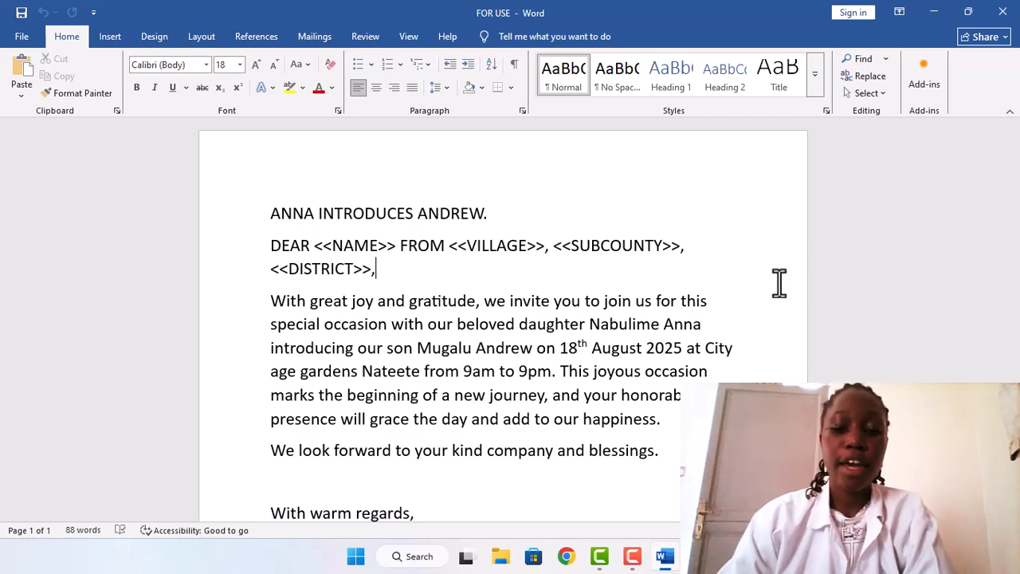
# Step: Move through the letter to review its text and the <<…>> placeholders
pyautogui.press('Down')
pyautogui.press('Down')
pyautogui.press('Down')
pyautogui.press('Down')
pyautogui.press('Down')
pyautogui.press('Down')
pyautogui.press('Down')
pyautogui.press('Down')
pyautogui.press('Down')
pyautogui.press('Down')
pyautogui.press('Down')
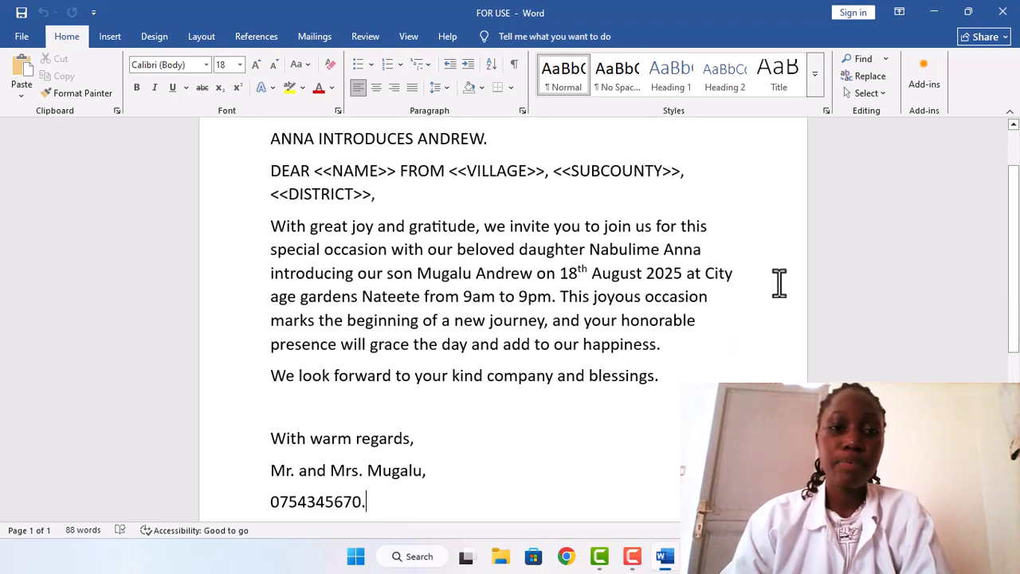
pyautogui.press('Up')
pyautogui.press('Up')
pyautogui.press('Up')
pyautogui.press('Up')
pyautogui.press('Up')
pyautogui.press('Up')
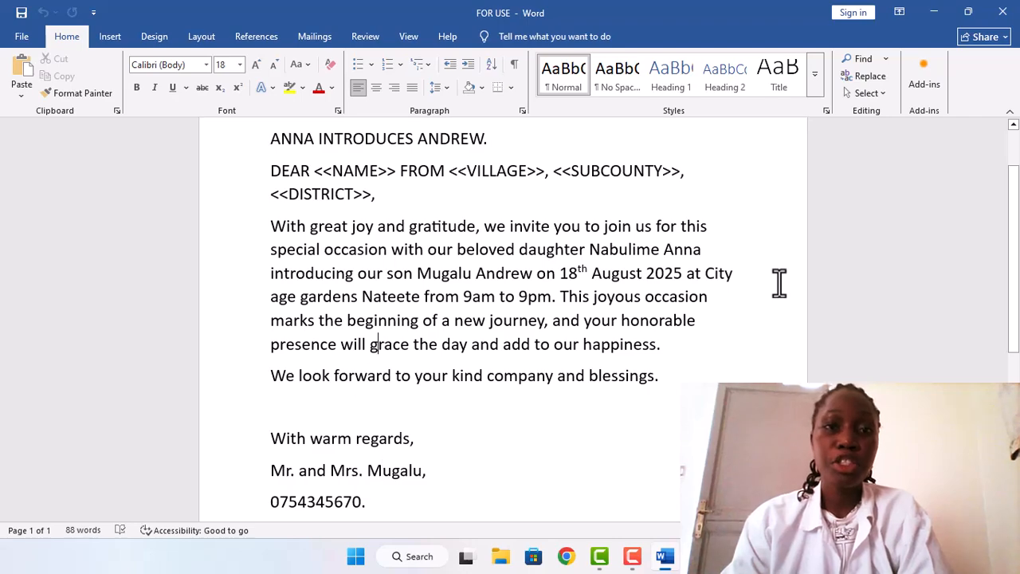
pyautogui.press('Up')
pyautogui.press('Up')
pyautogui.press('Up')
pyautogui.press('Up')
pyautogui.press('Up')
pyautogui.press('Up')
pyautogui.press('Up')
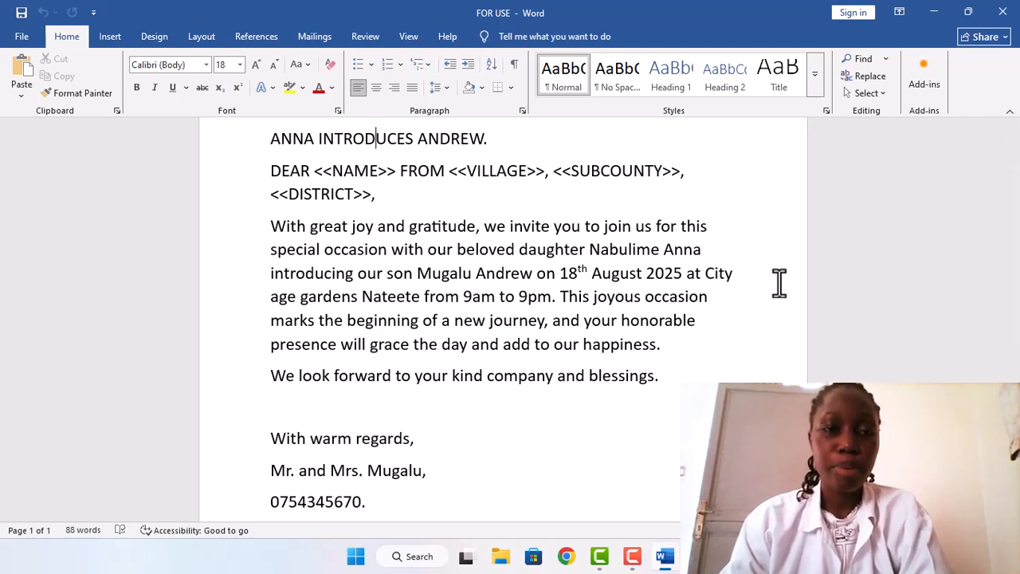
# Step: Start typing a new recipient list and delete its Title column
pyautogui.click(302, 31)
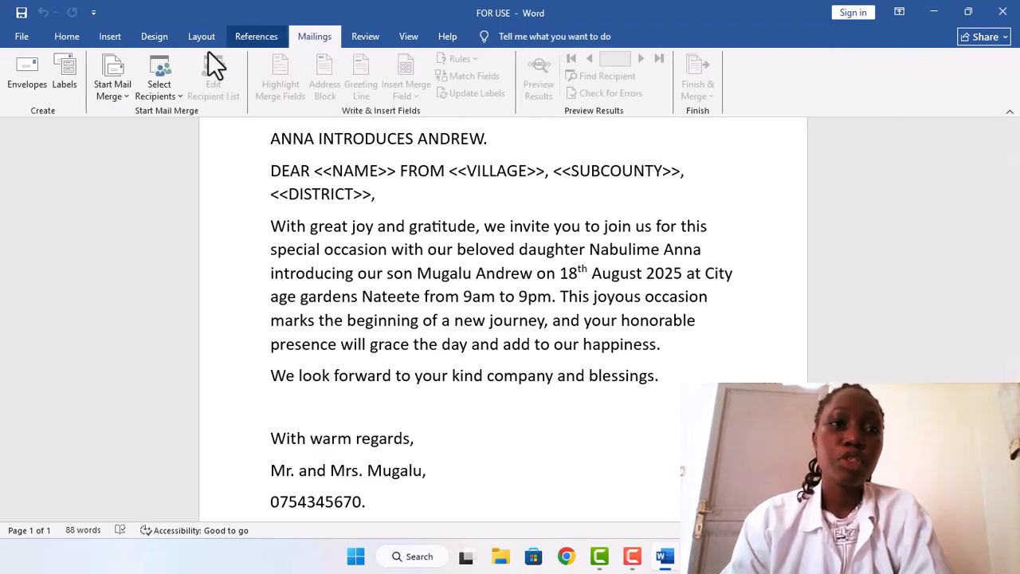
pyautogui.click(172, 93)
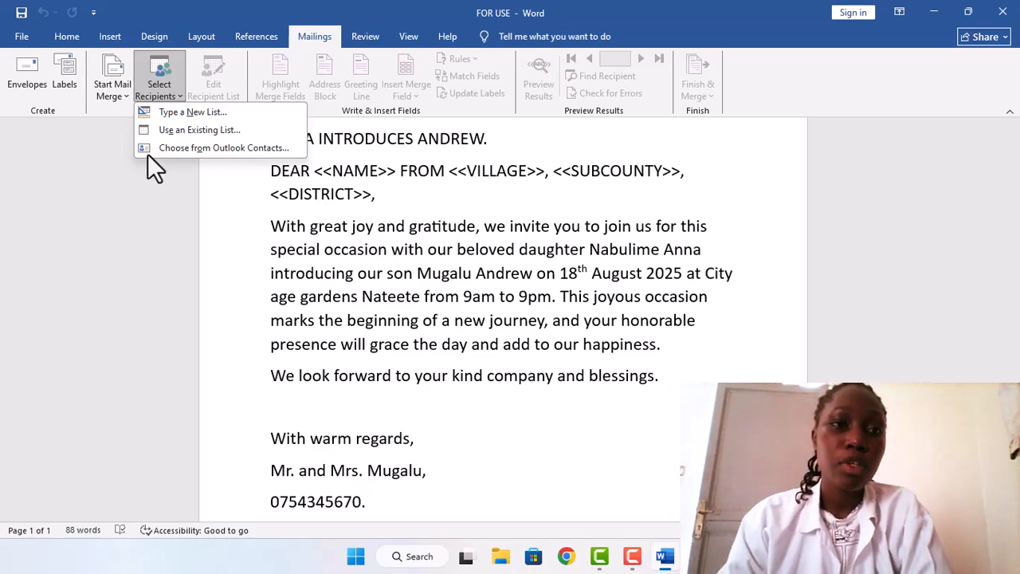
pyautogui.click(197, 111)
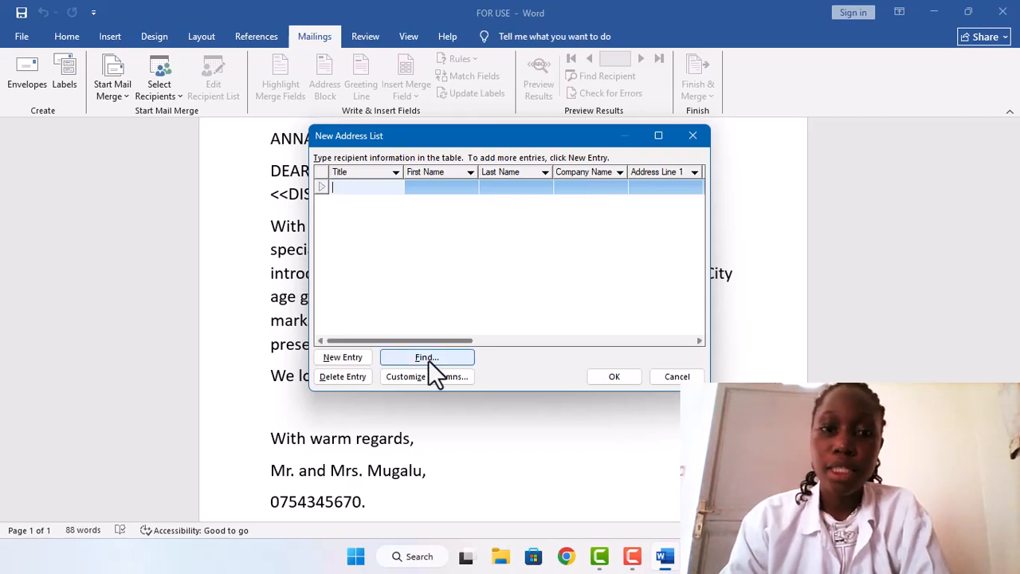
pyautogui.click(401, 378)
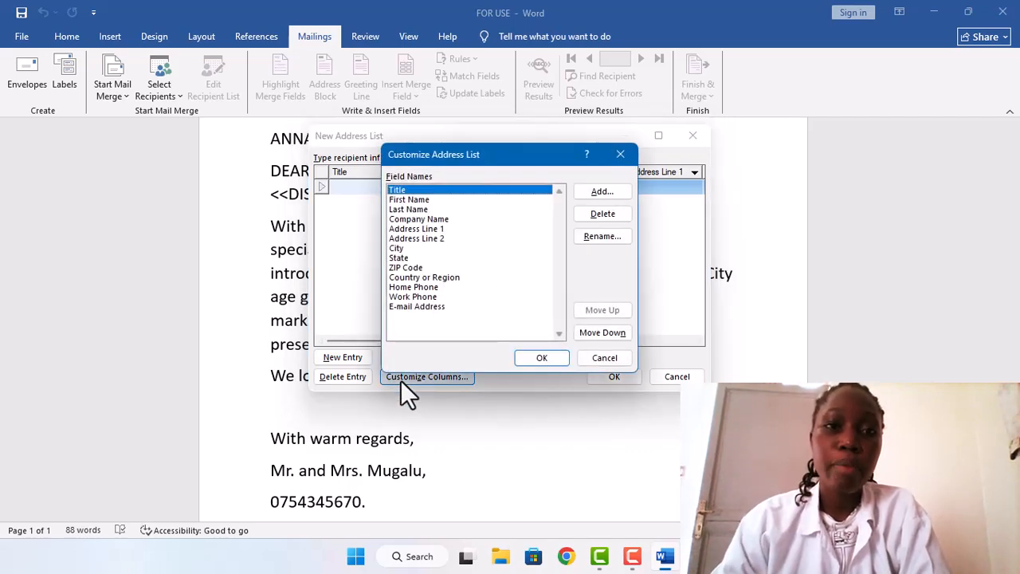
pyautogui.click(595, 215)
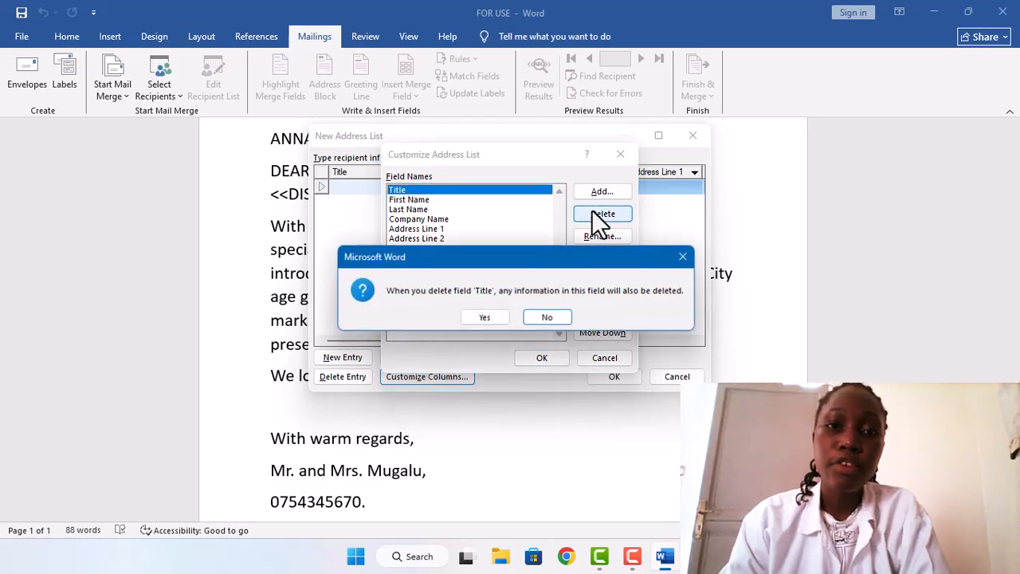
pyautogui.click(494, 317)
# Step: Delete the Company Name column, then close the customize and new address list dialogs
pyautogui.click(453, 210)
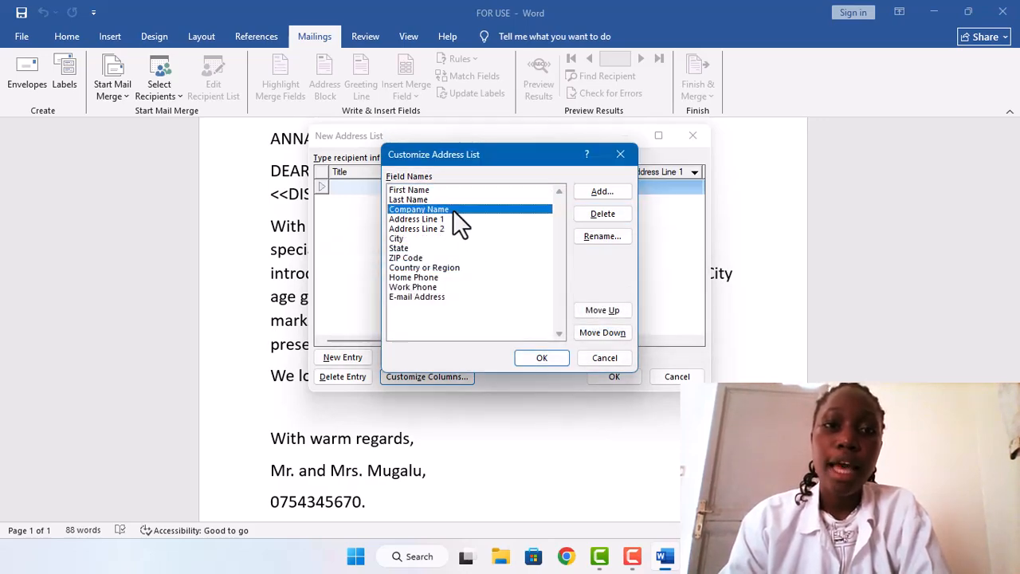
pyautogui.click(590, 215)
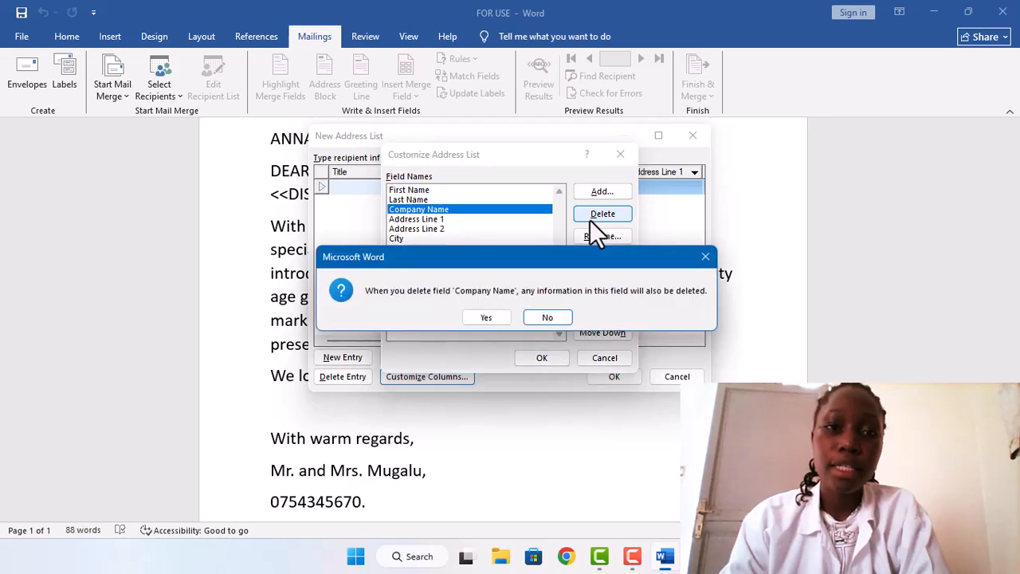
pyautogui.click(482, 317)
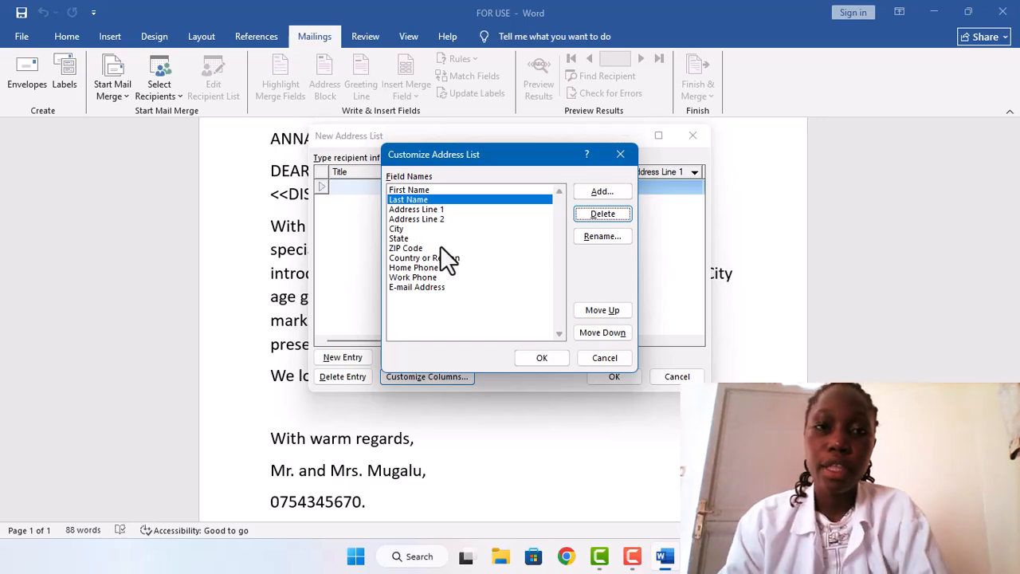
pyautogui.click(622, 147)
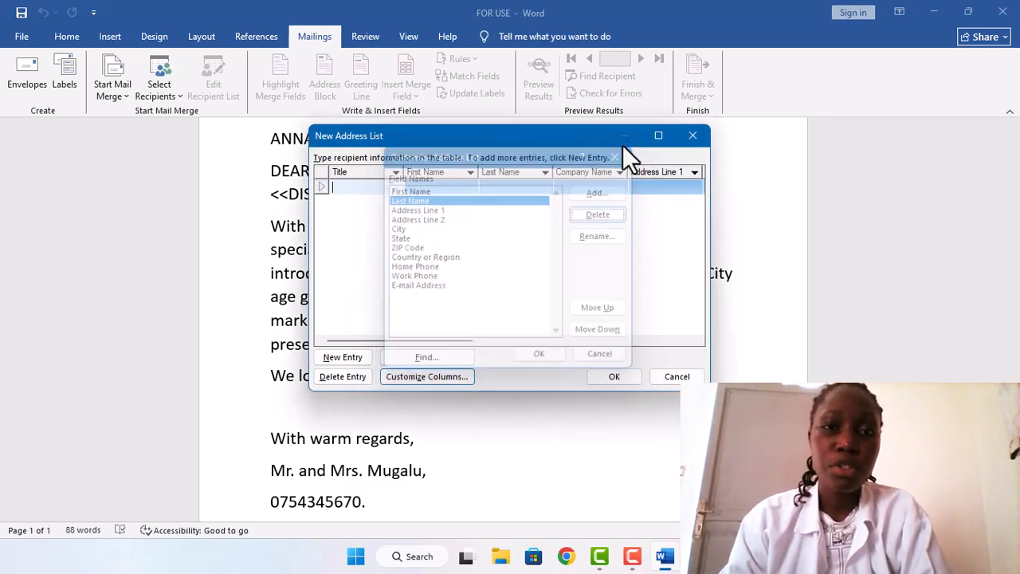
pyautogui.click(692, 136)
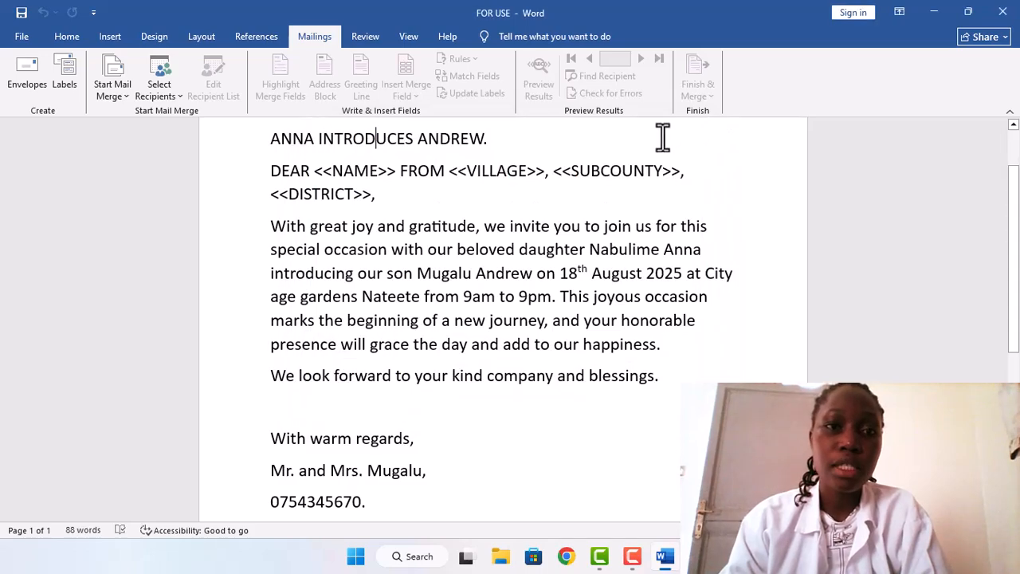
# Step: Use the existing NAMES data source as the mail merge recipient list
pyautogui.click(161, 84)
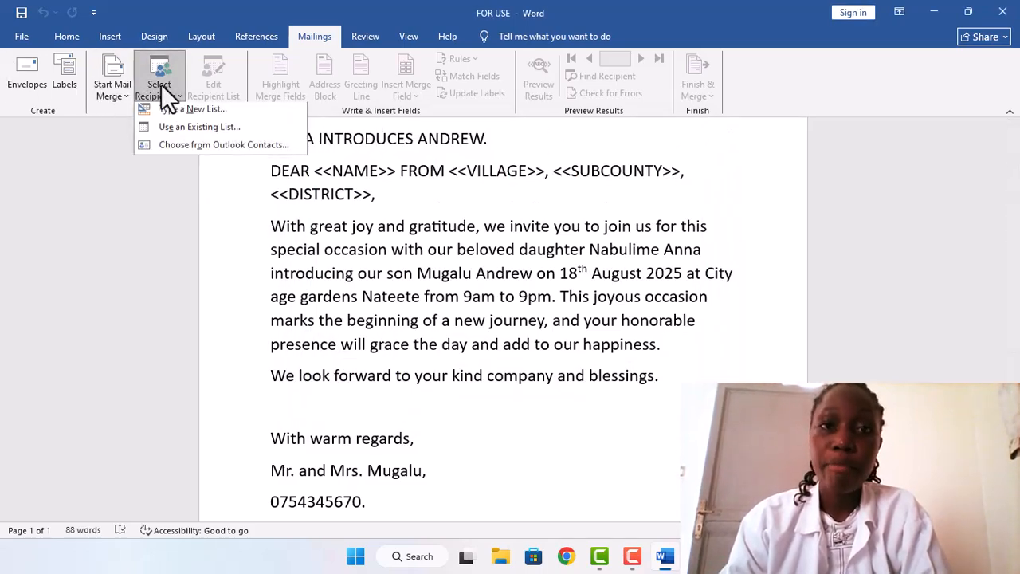
pyautogui.click(183, 129)
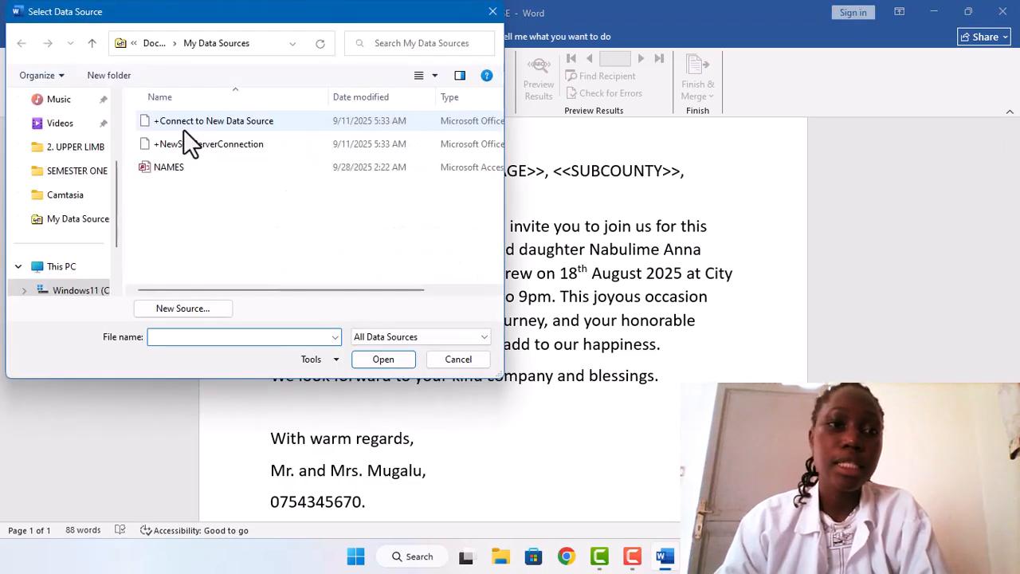
pyautogui.click(188, 169)
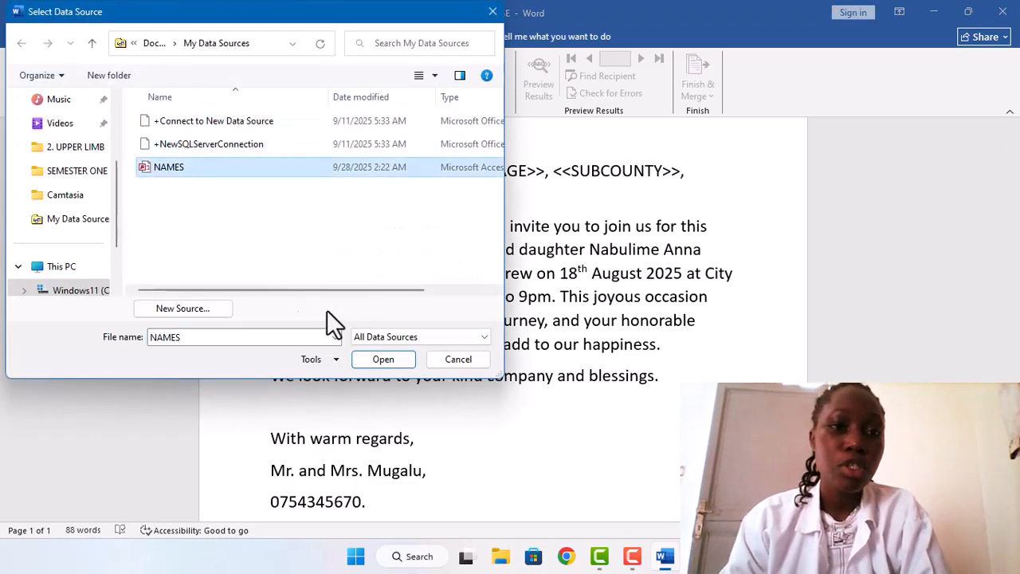
pyautogui.click(387, 366)
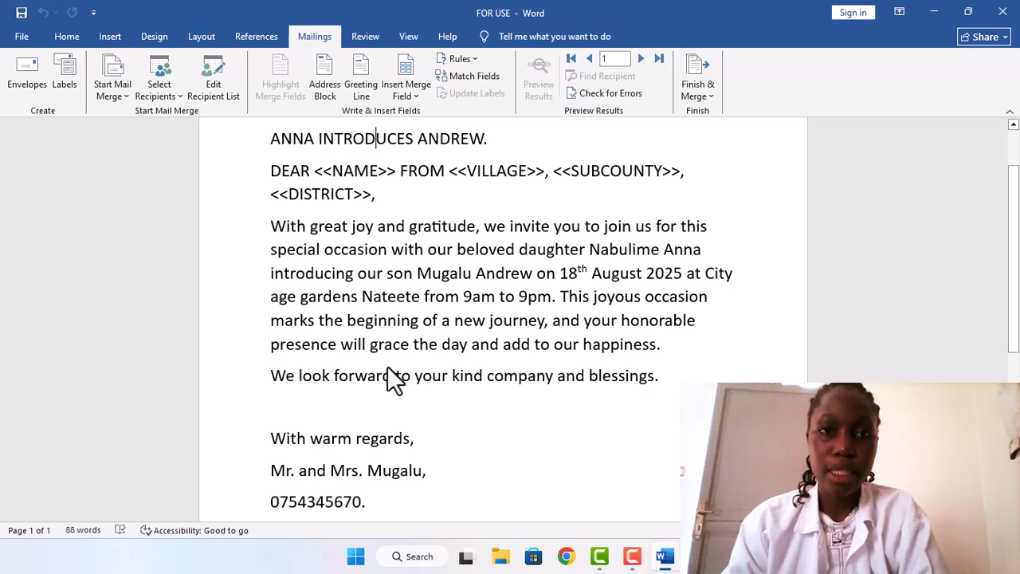
# Step: Replace the <<NAME>> placeholder after DEAR with the NAME merge field
pyautogui.click(393, 171)
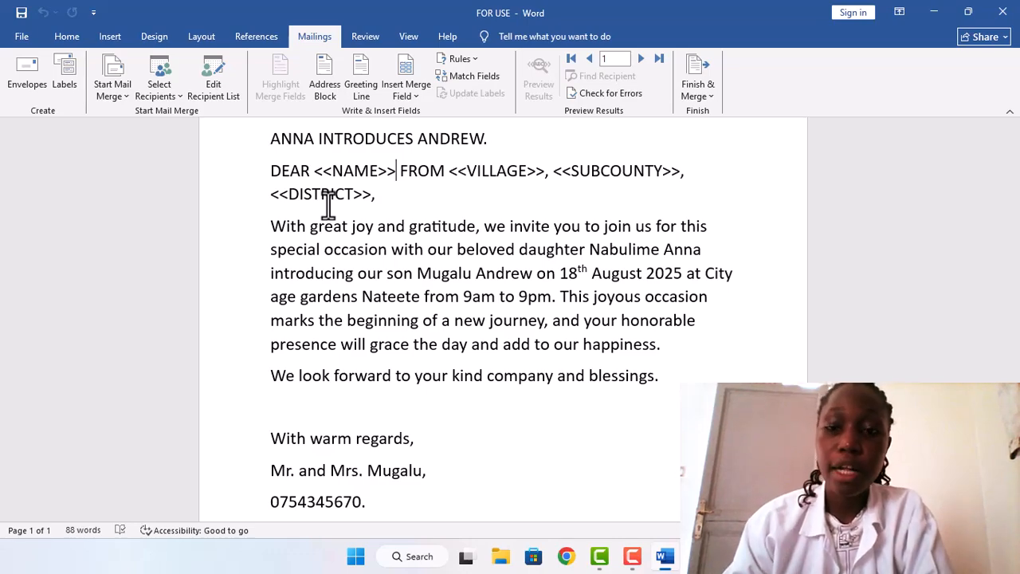
pyautogui.press('BackSpace')
pyautogui.press('BackSpace')
pyautogui.press('BackSpace')
pyautogui.press('BackSpace')
pyautogui.press('BackSpace')
pyautogui.press('BackSpace')
pyautogui.press('BackSpace')
pyautogui.press('BackSpace')
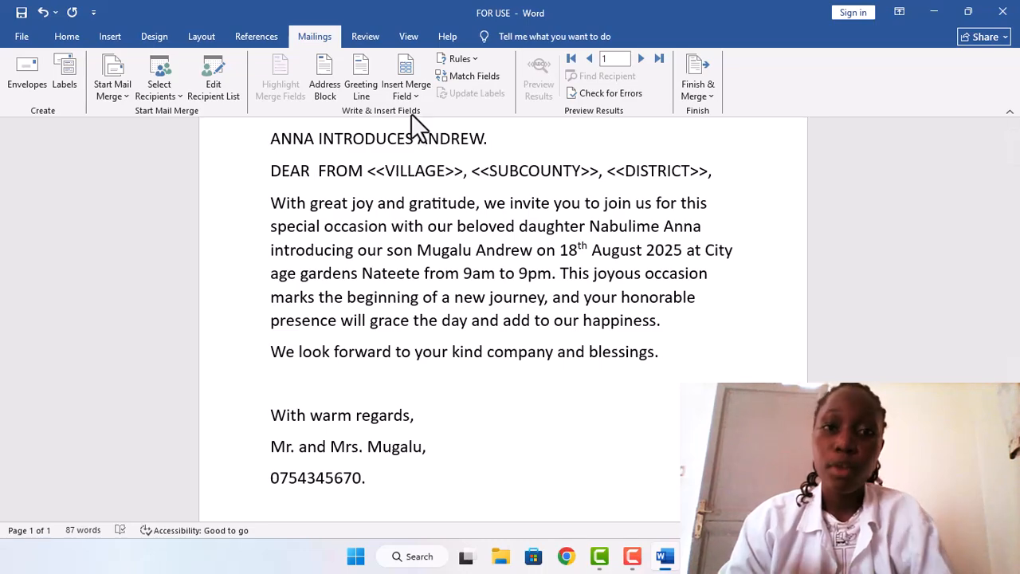
pyautogui.click(416, 93)
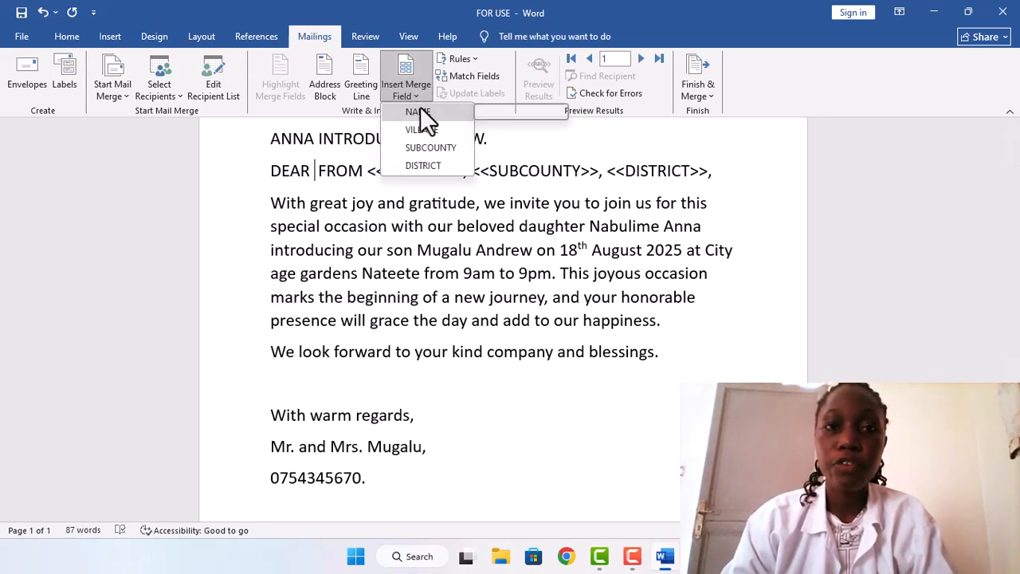
pyautogui.click(420, 112)
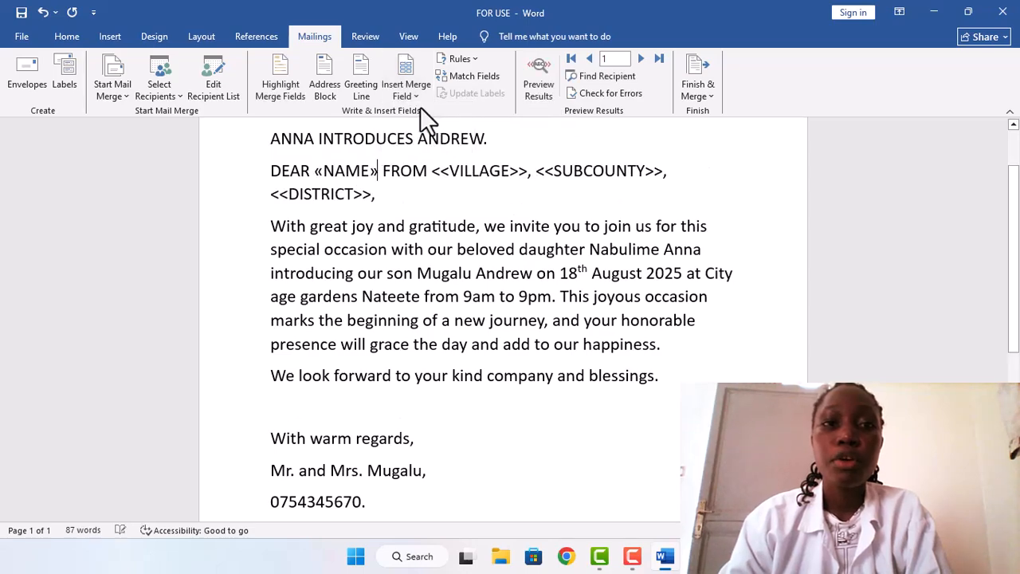
# Step: Replace the <<VILLAGE>> placeholder with the VILLAGE merge field
pyautogui.click(526, 173)
pyautogui.press('BackSpace')
pyautogui.press('BackSpace')
pyautogui.press('BackSpace')
pyautogui.press('BackSpace')
pyautogui.press('BackSpace')
pyautogui.press('BackSpace')
pyautogui.press('BackSpace')
pyautogui.press('BackSpace')
pyautogui.press('BackSpace')
pyautogui.press('BackSpace')
pyautogui.press('BackSpace')
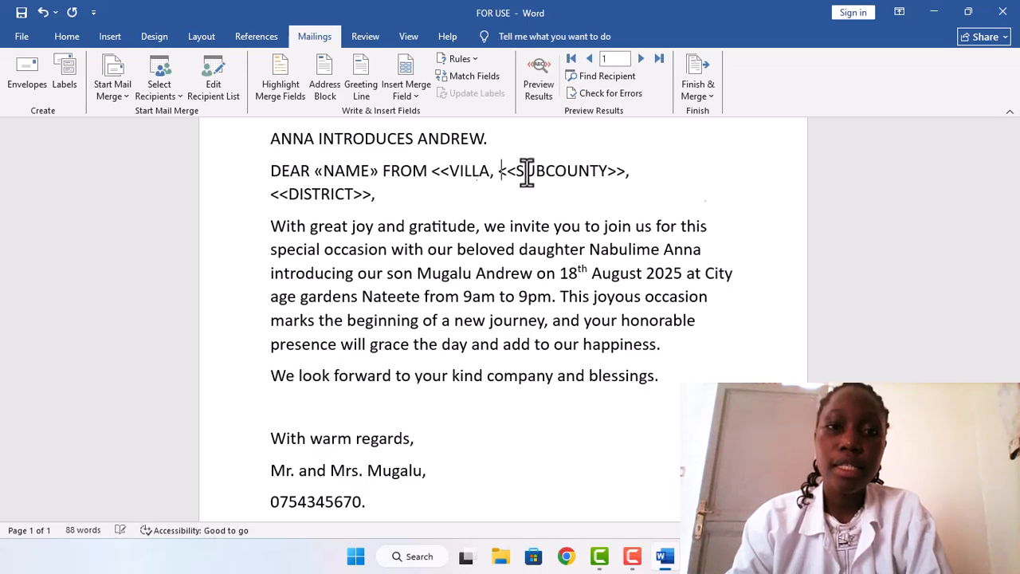
pyautogui.press('Left')
pyautogui.press('Left')
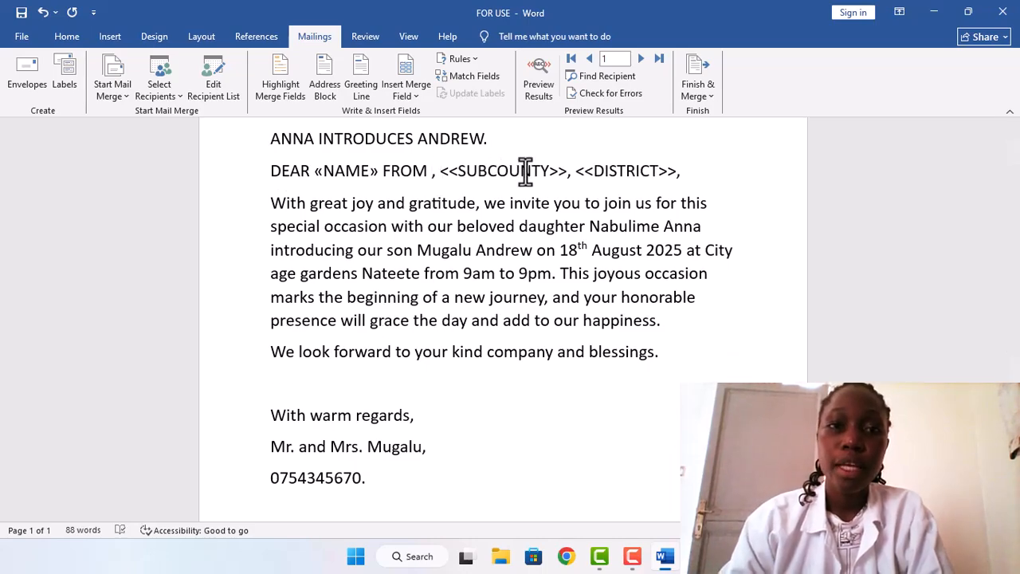
pyautogui.click(416, 91)
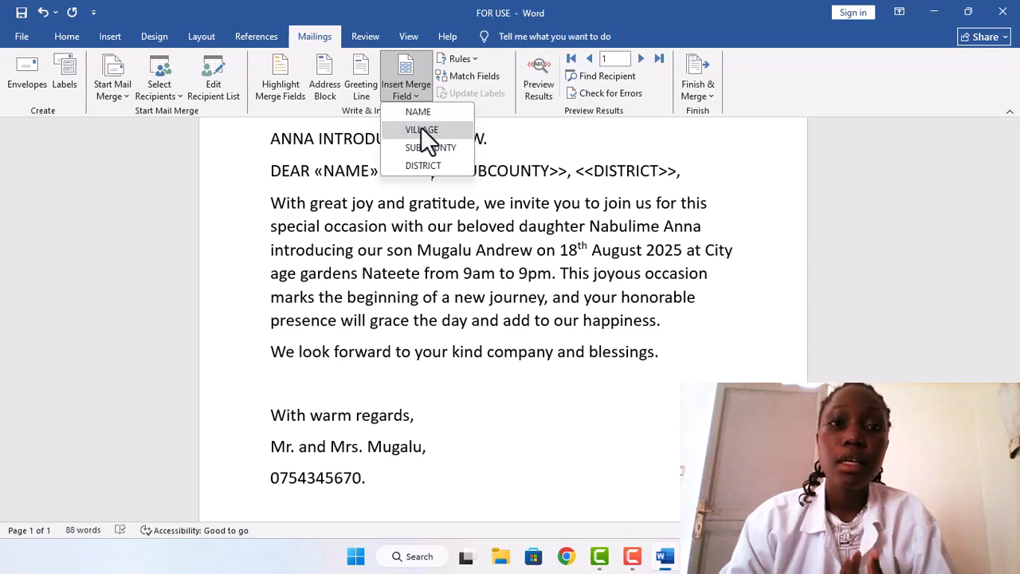
pyautogui.click(421, 129)
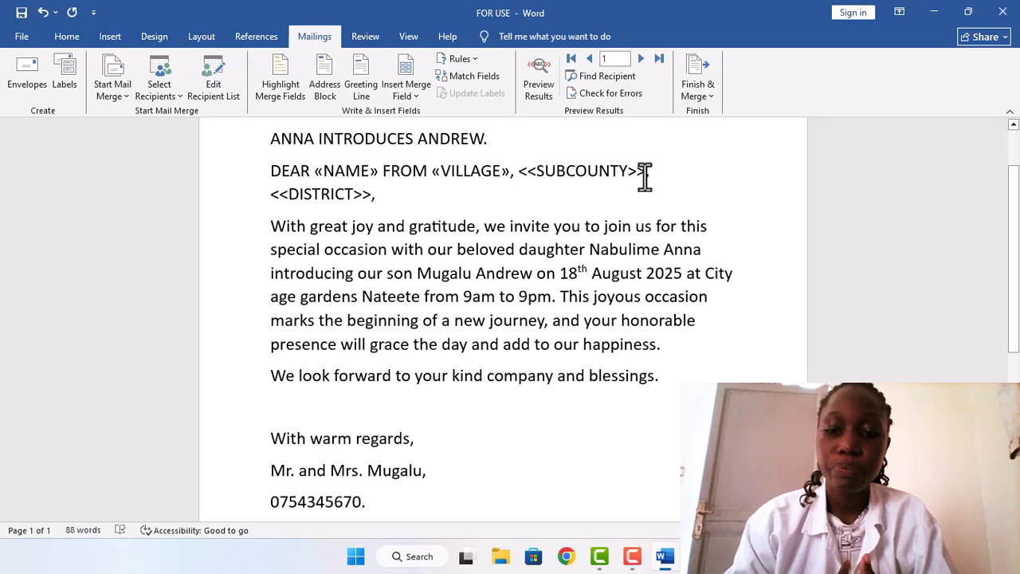
# Step: Replace the <<SUBCOUNTY>> placeholder with the SUBCOUNTY merge field
pyautogui.click(644, 177)
pyautogui.press('Return')
pyautogui.press('Return')
pyautogui.press('Return')
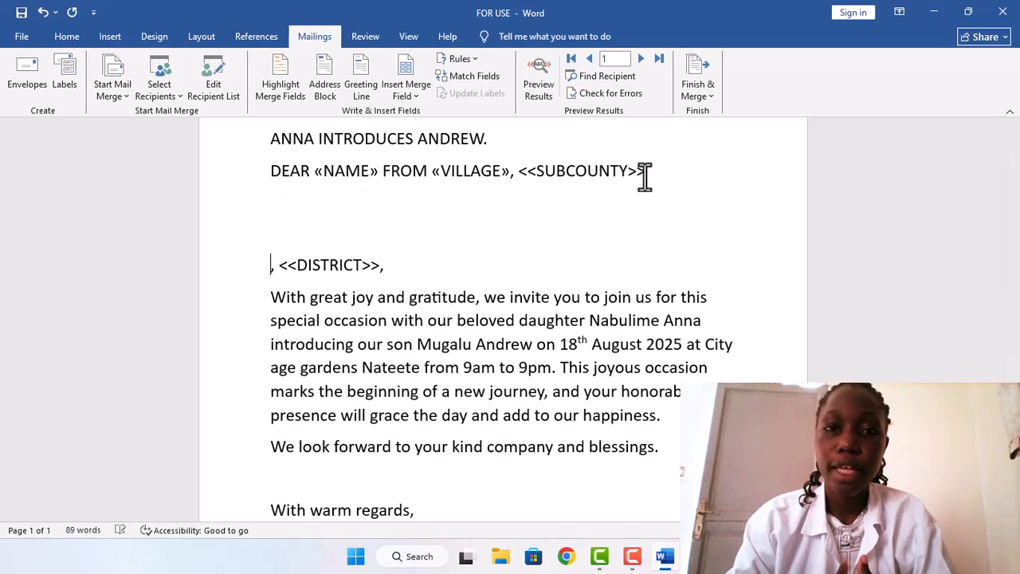
pyautogui.press('BackSpace')
pyautogui.press('BackSpace')
pyautogui.press('BackSpace')
pyautogui.press('BackSpace')
pyautogui.press('BackSpace')
pyautogui.press('BackSpace')
pyautogui.press('BackSpace')
pyautogui.press('BackSpace')
pyautogui.press('BackSpace')
pyautogui.press('BackSpace')
pyautogui.press('BackSpace')
pyautogui.press('BackSpace')
pyautogui.press('BackSpace')
pyautogui.press('BackSpace')
pyautogui.press('BackSpace')
pyautogui.press('BackSpace')
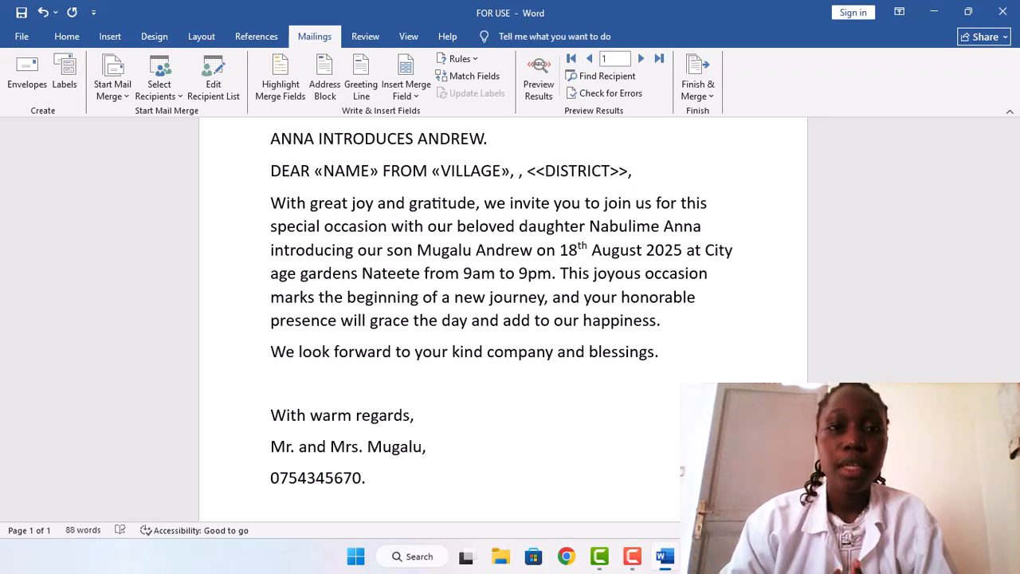
pyautogui.click(418, 92)
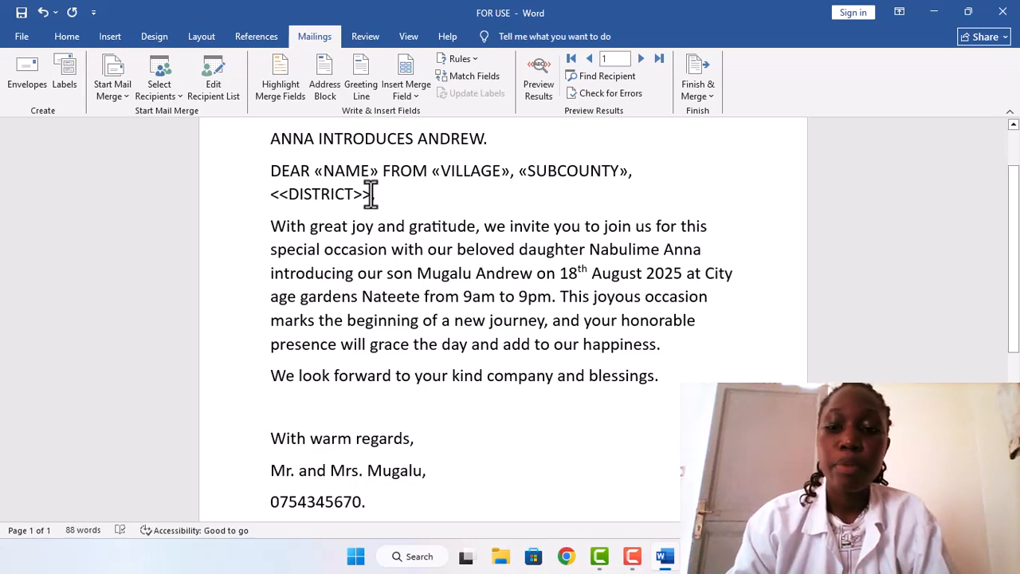
# Step: Replace the <<DISTRICT>> placeholder with the DISTRICT merge field
pyautogui.click(371, 193)
pyautogui.press('BackSpace')
pyautogui.press('BackSpace')
pyautogui.press('BackSpace')
pyautogui.press('BackSpace')
pyautogui.press('BackSpace')
pyautogui.press('BackSpace')
pyautogui.press('BackSpace')
pyautogui.press('BackSpace')
pyautogui.press('BackSpace')
pyautogui.press('BackSpace')
pyautogui.press('BackSpace')
pyautogui.press('BackSpace')
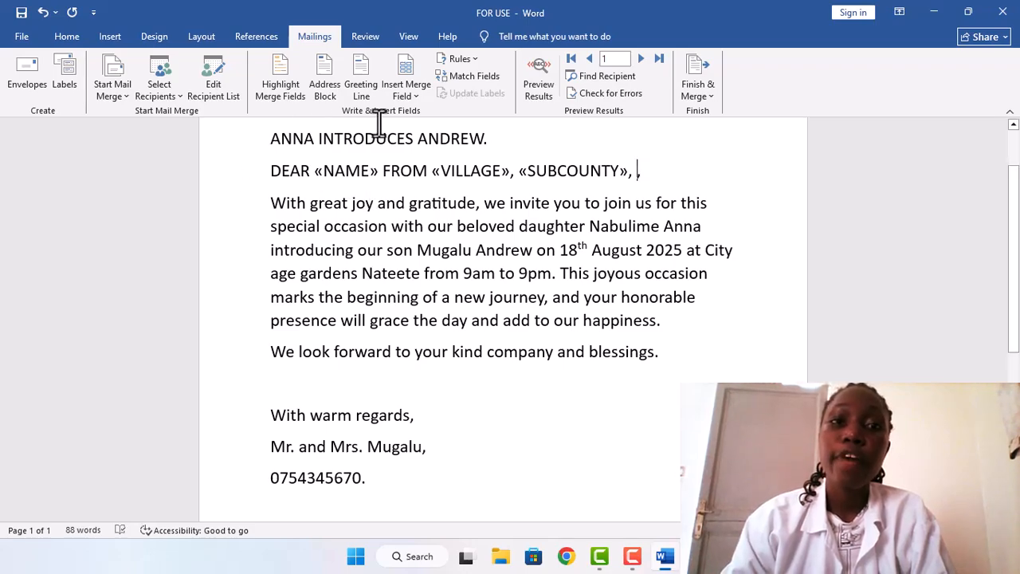
pyautogui.click(415, 96)
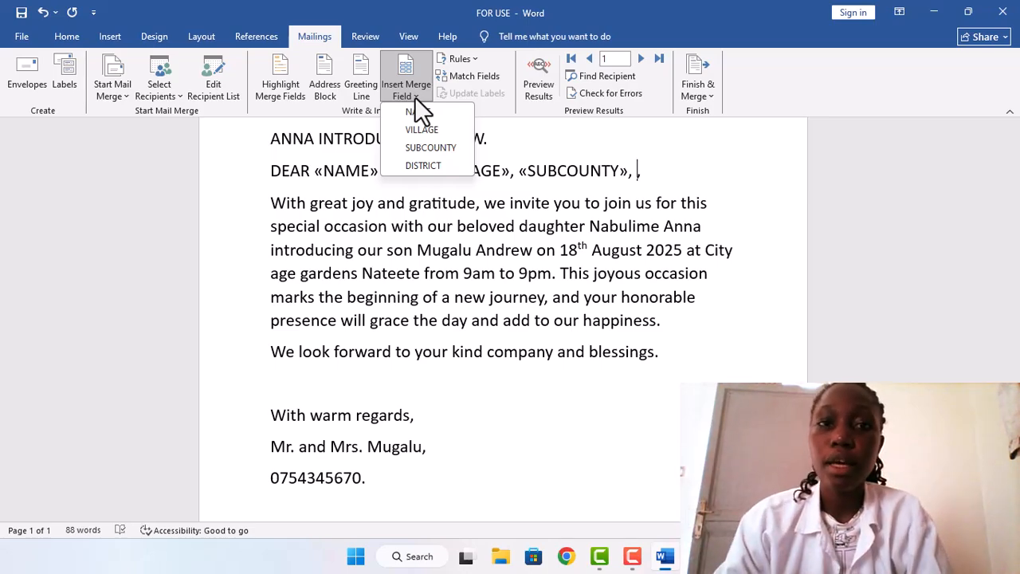
pyautogui.click(408, 165)
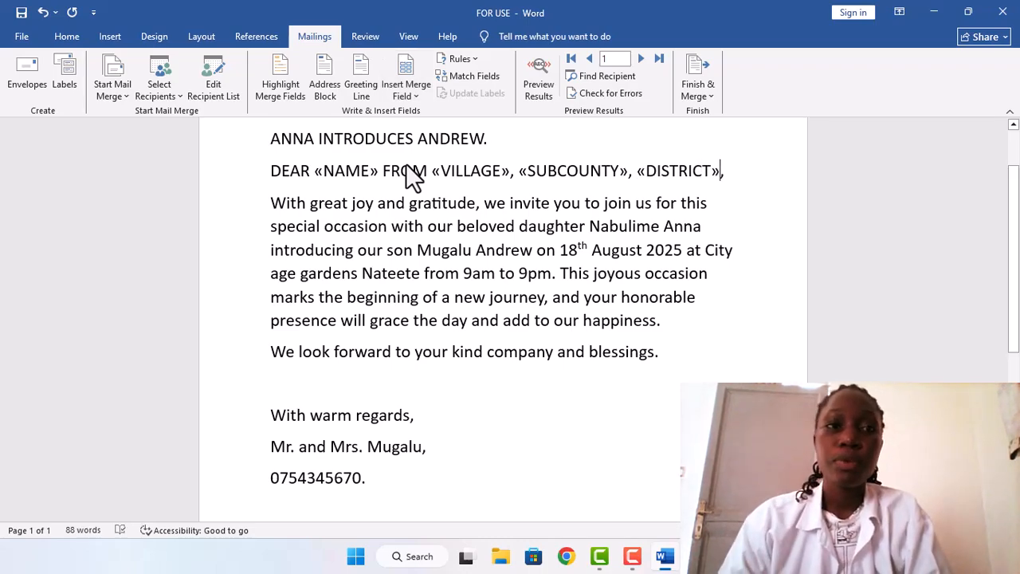
# Step: Set the mail merge document type to Letters
pyautogui.click(120, 92)
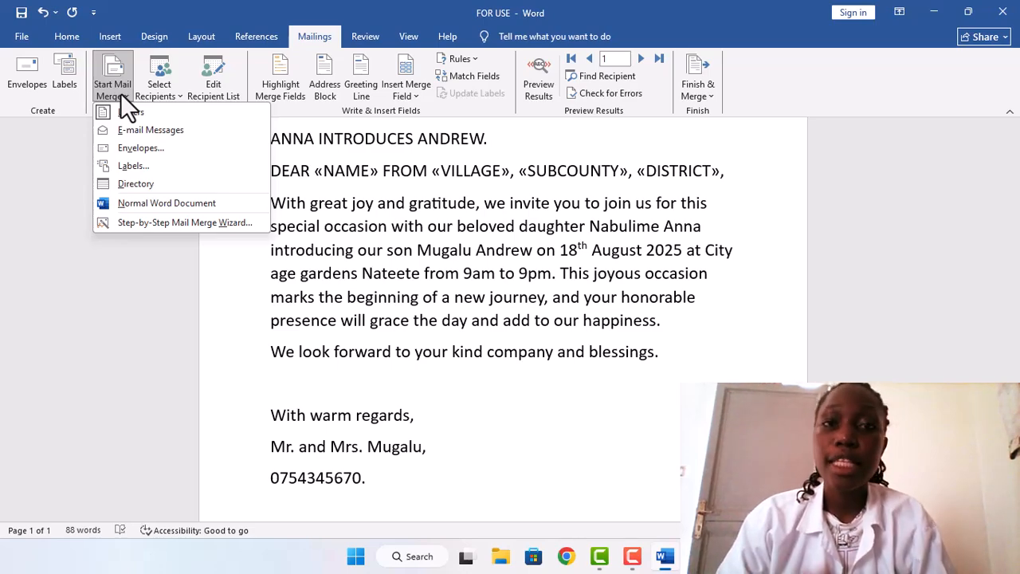
pyautogui.click(134, 117)
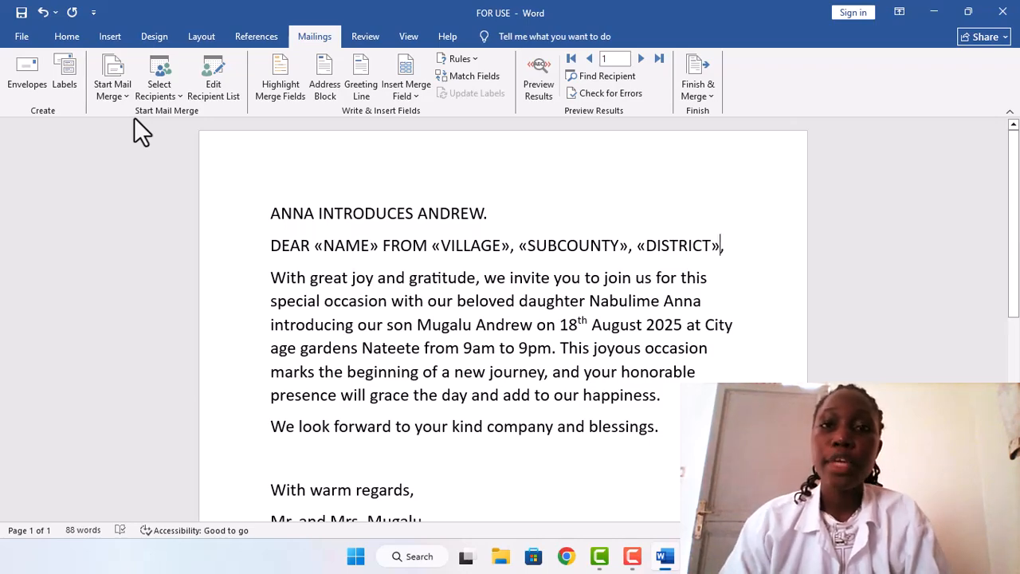
# Step: Finish the merge by creating individual letters for all records in a new document
pyautogui.click(693, 85)
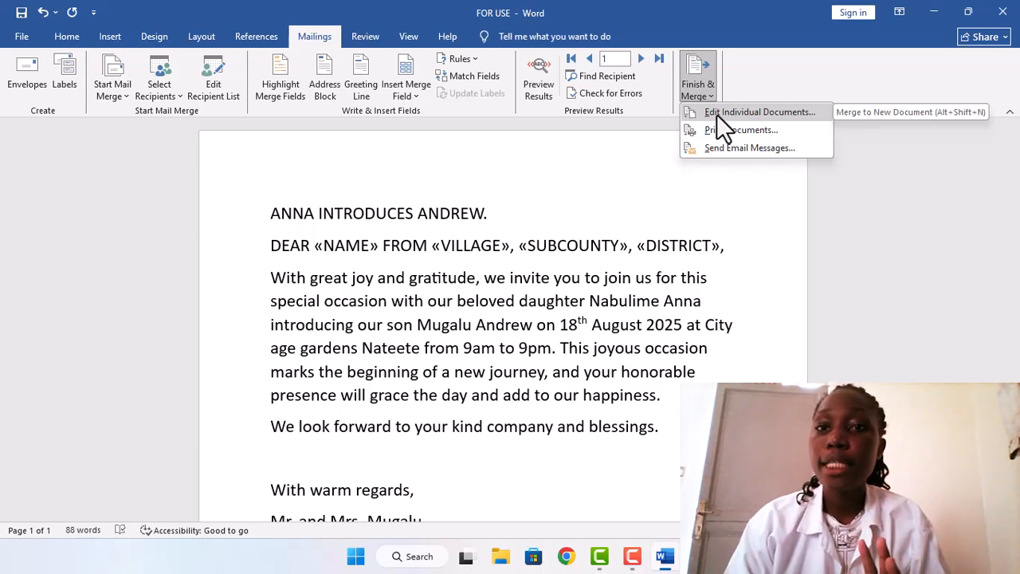
pyautogui.click(717, 113)
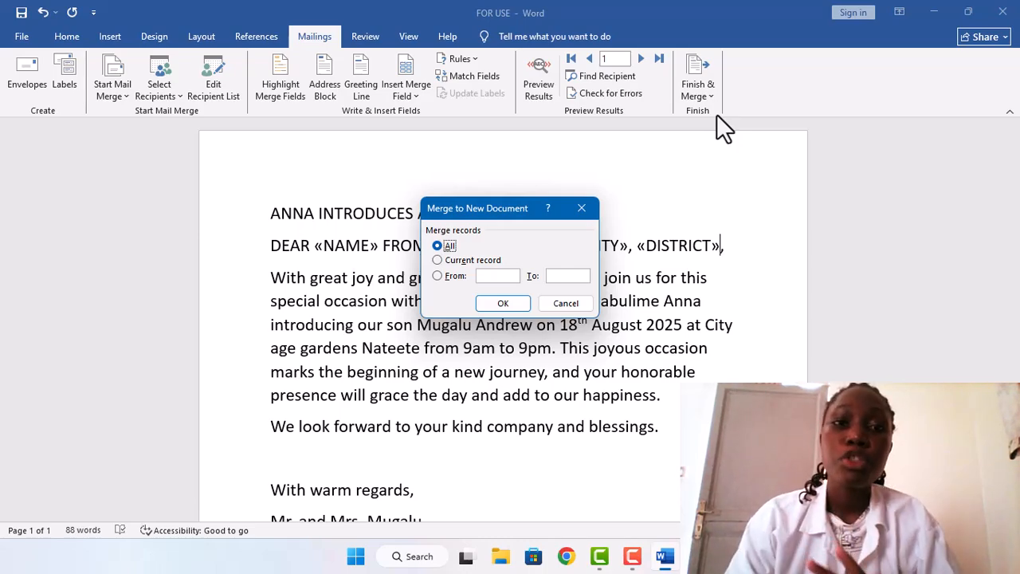
pyautogui.click(487, 302)
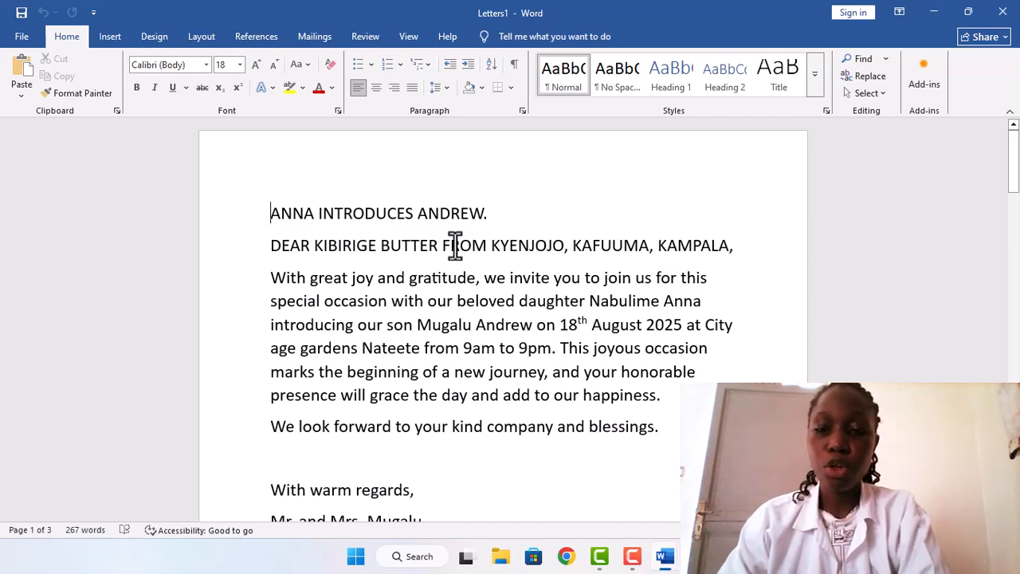
# Step: Move through the merged letters to review each recipient's greeting line
pyautogui.press('Down')
pyautogui.press('Down')
pyautogui.press('Down')
pyautogui.press('Down')
pyautogui.press('Down')
pyautogui.press('Down')
pyautogui.press('Down')
pyautogui.press('Down')
pyautogui.press('Down')
pyautogui.press('Down')
pyautogui.press('Down')
pyautogui.press('Down')
pyautogui.press('Down')
pyautogui.press('Down')
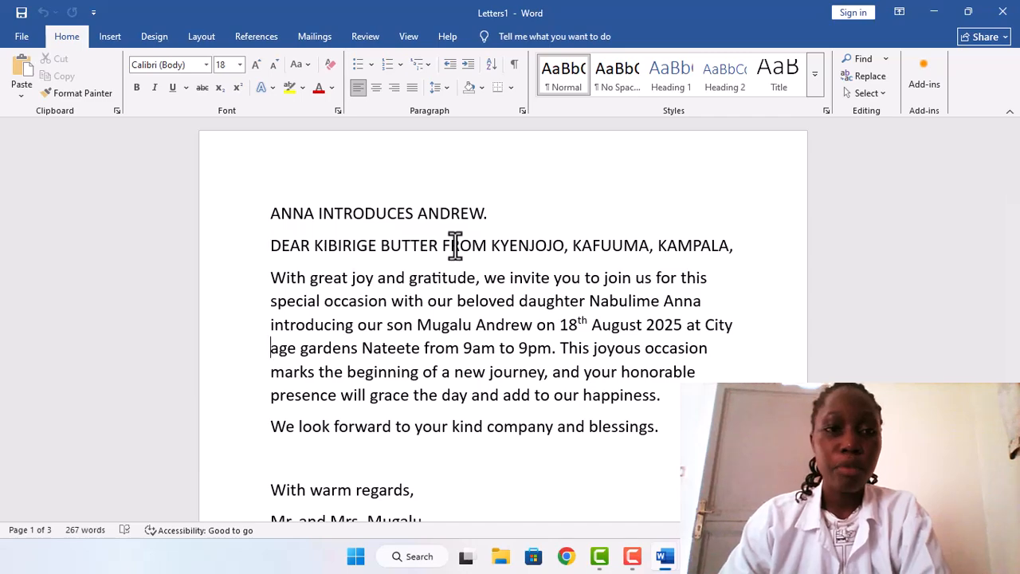
pyautogui.press('Down')
pyautogui.press('Down')
pyautogui.press('Down')
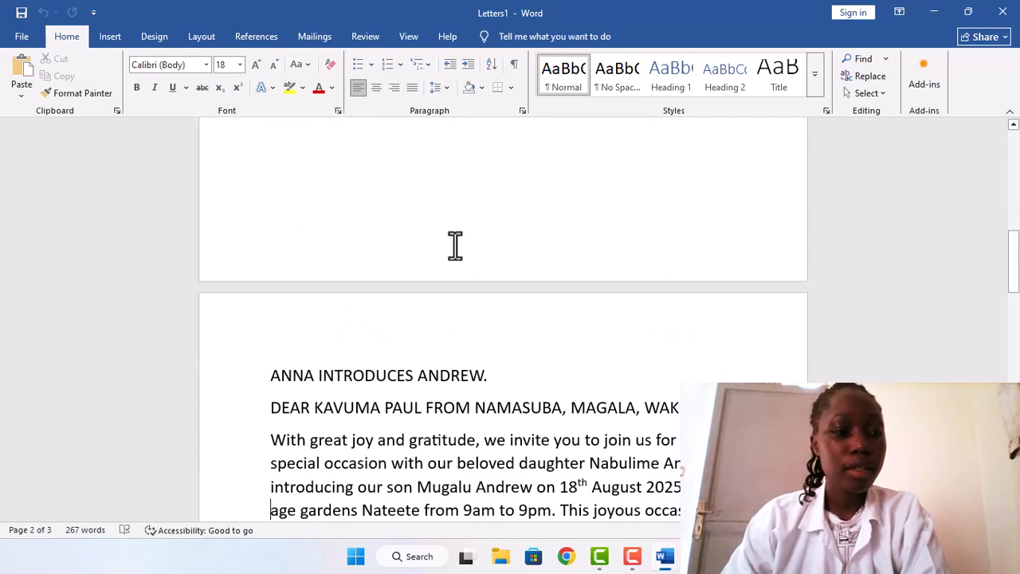
pyautogui.press('Down')
pyautogui.press('Down')
pyautogui.press('Down')
pyautogui.press('Down')
pyautogui.press('Down')
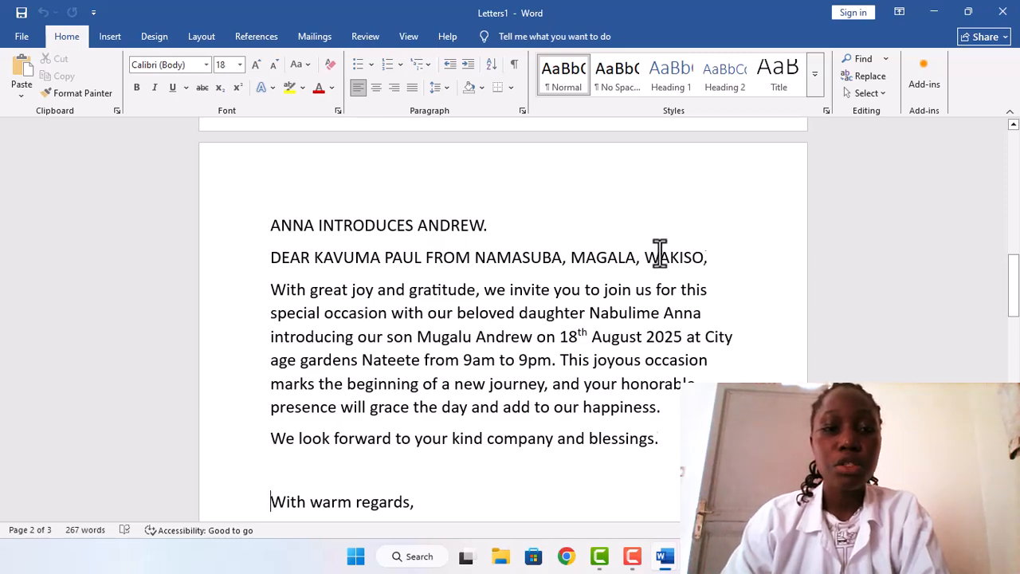
pyautogui.scroll(-10, 660, 254)
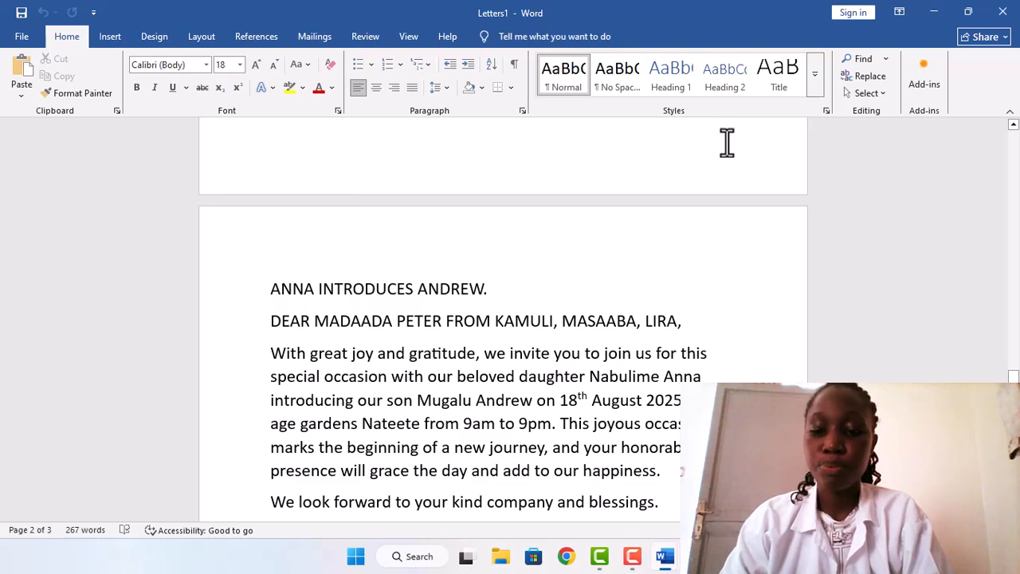
pyautogui.scroll(-5, 727, 142)
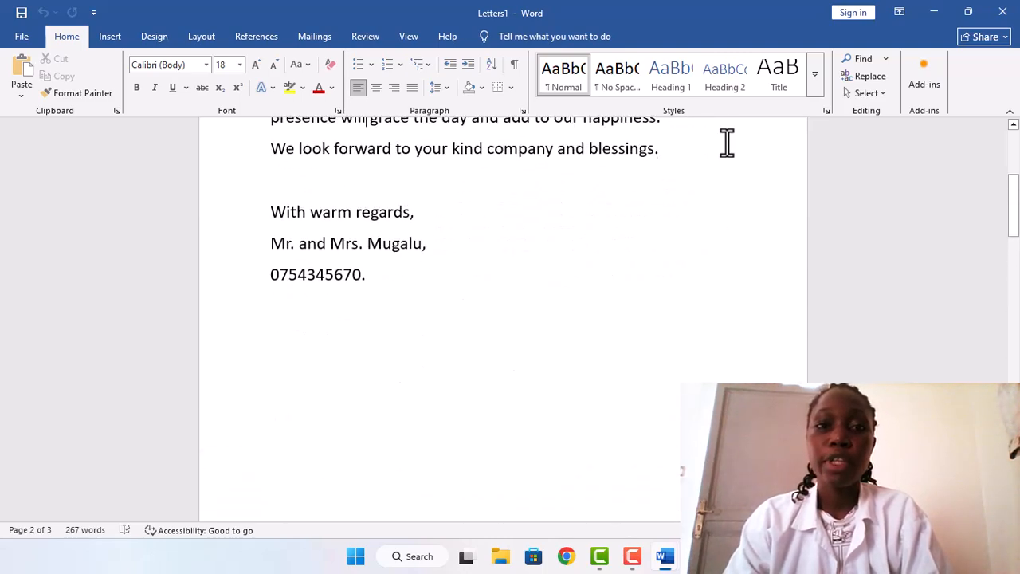
pyautogui.scroll(4, 727, 142)
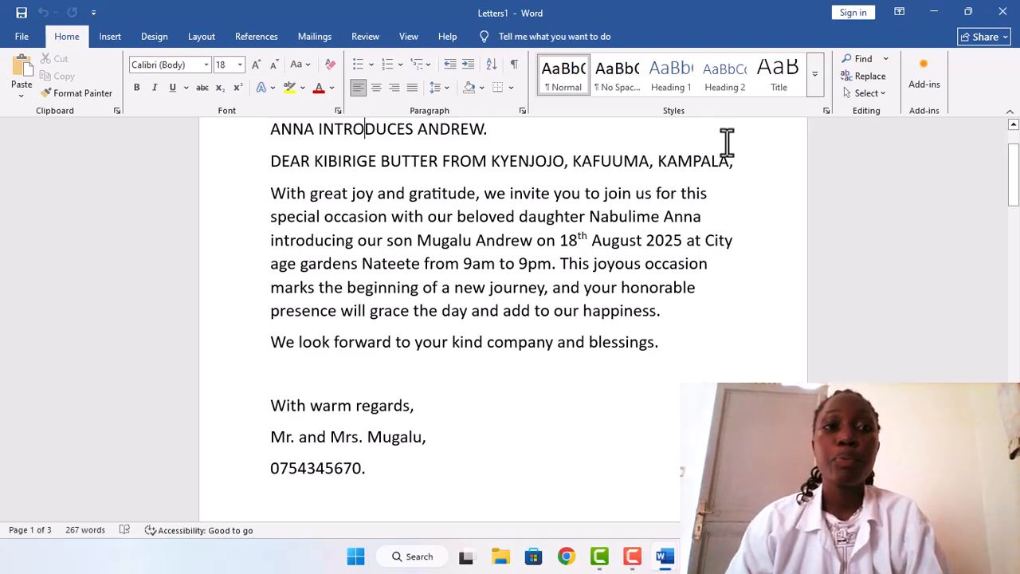
pyautogui.click(311, 31)
pyautogui.click(163, 83)
pyautogui.click(172, 113)
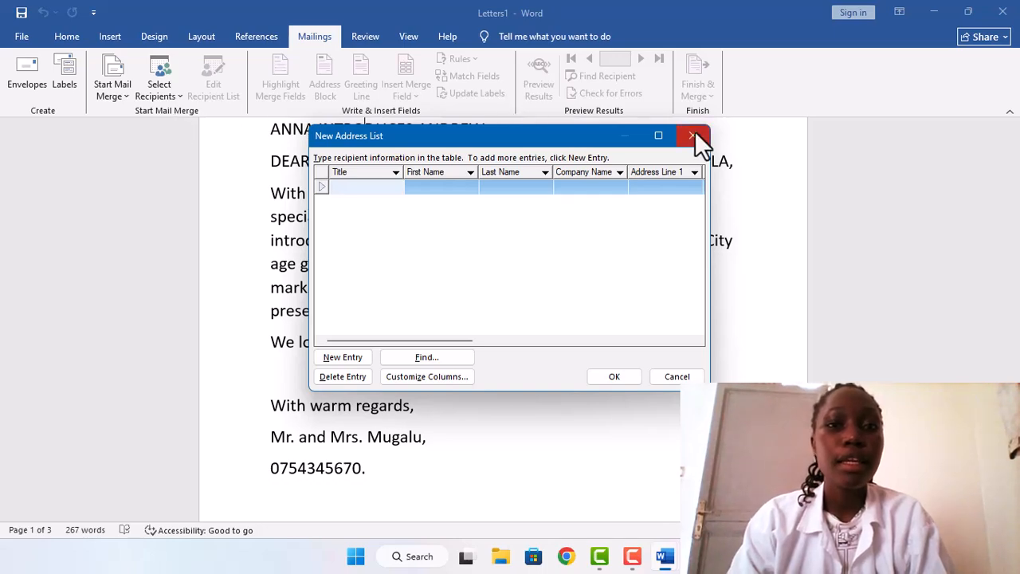
pyautogui.click(692, 135)
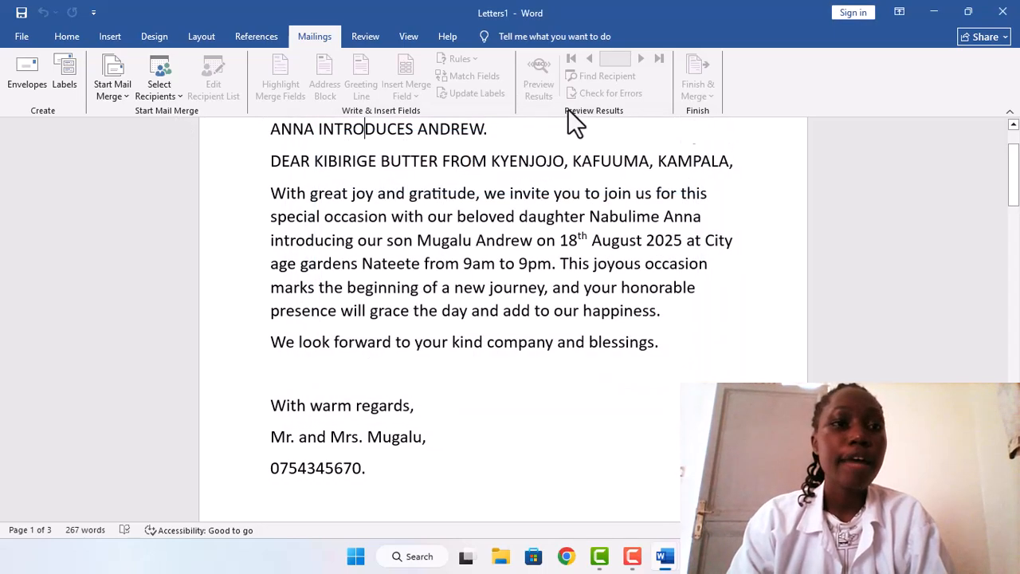
# Step: Select the existing NAMES data source as the recipient list for the merged document
pyautogui.click(173, 97)
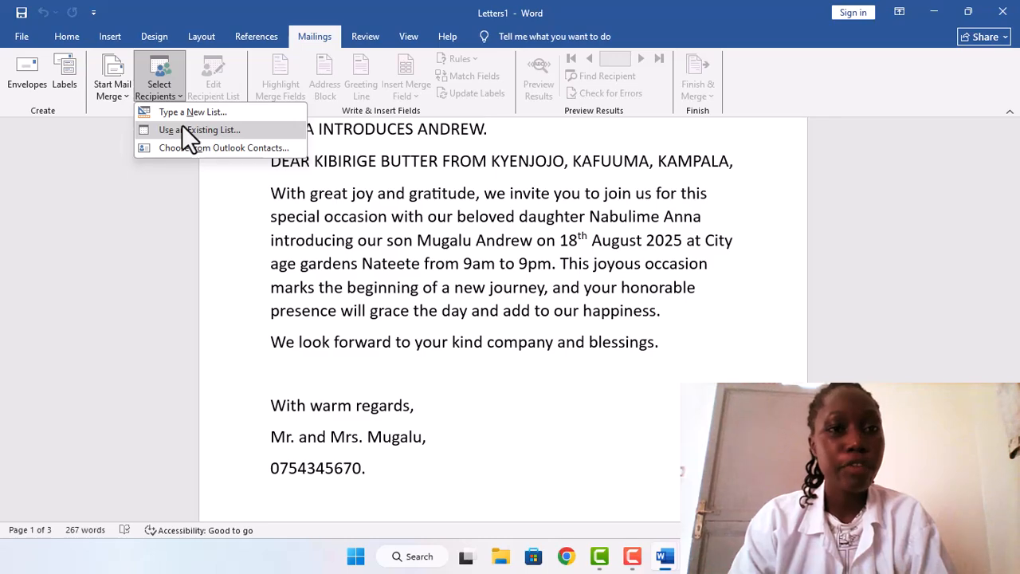
pyautogui.click(182, 128)
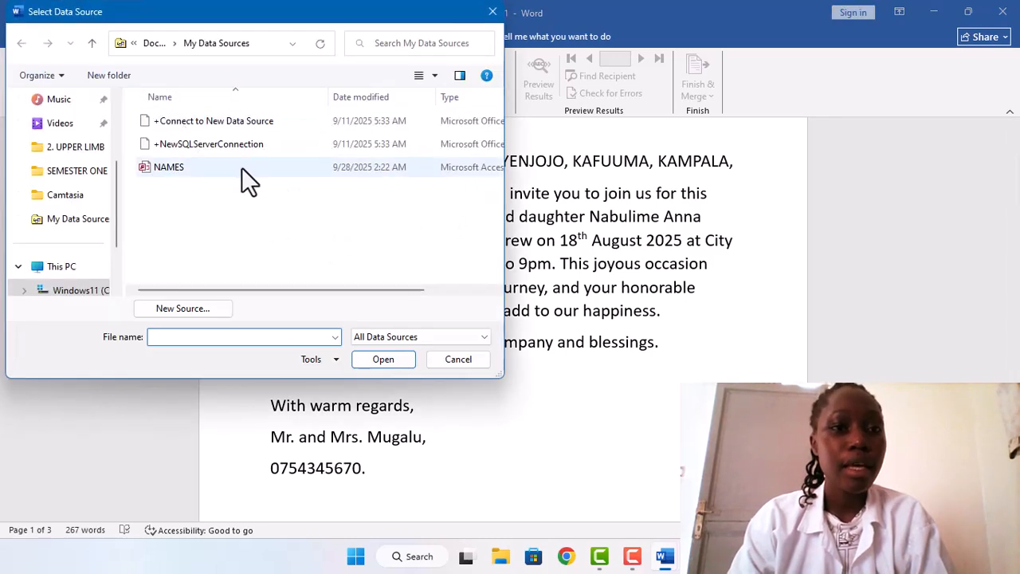
pyautogui.doubleClick(168, 166)
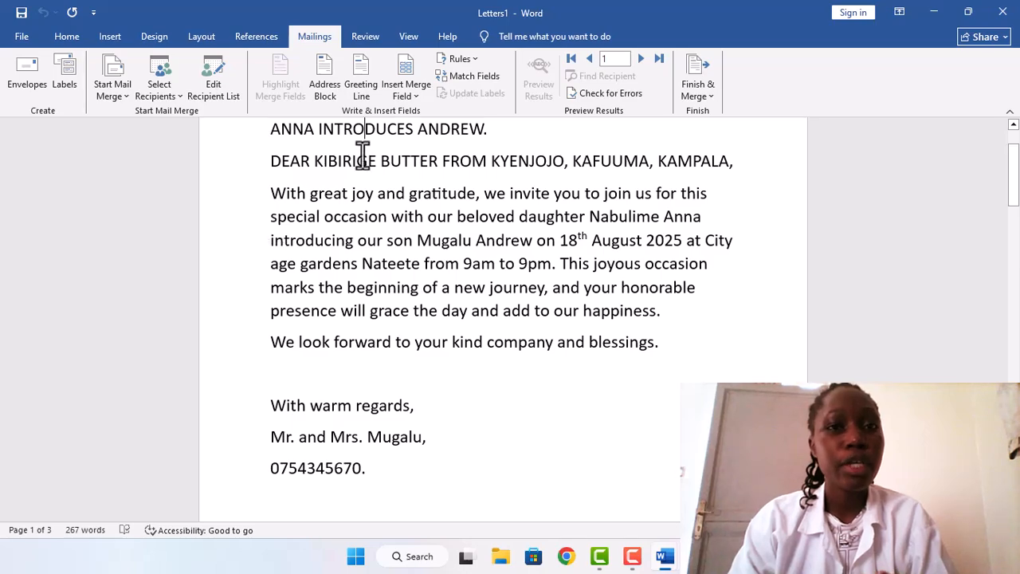
# Step: Open the mail merge type choices for the merged document
pyautogui.click(113, 98)
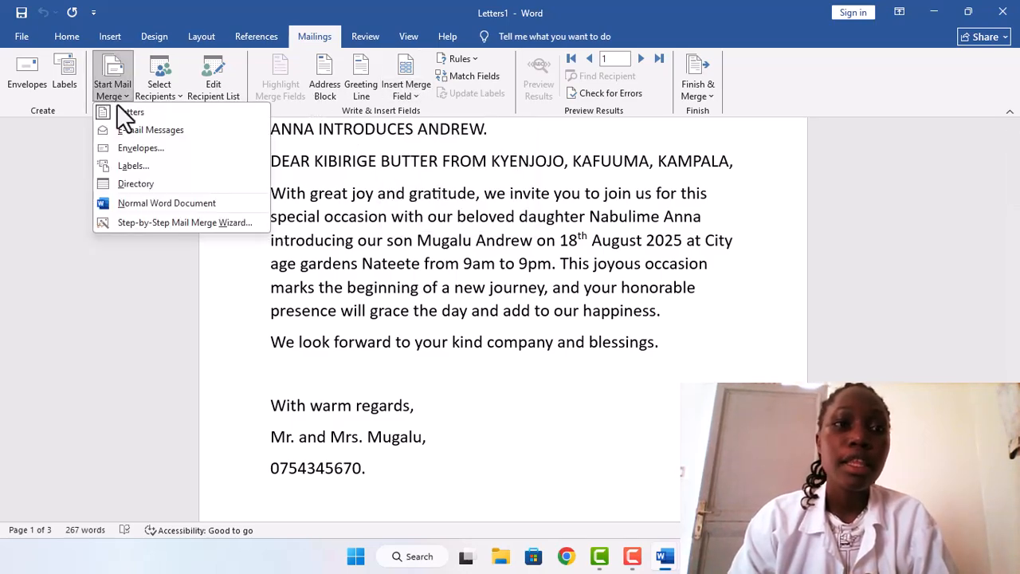